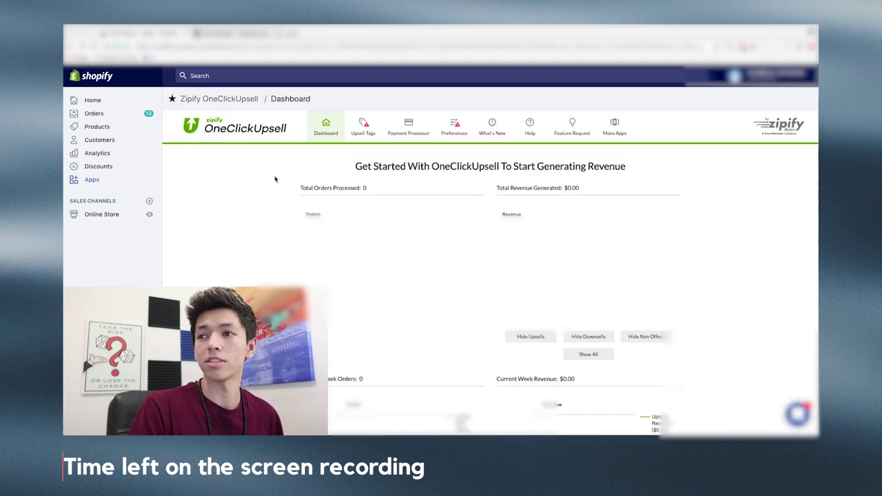
Open the Shopify store's home dashboard and review today's visits and the daily total sales chart
click(94, 101)
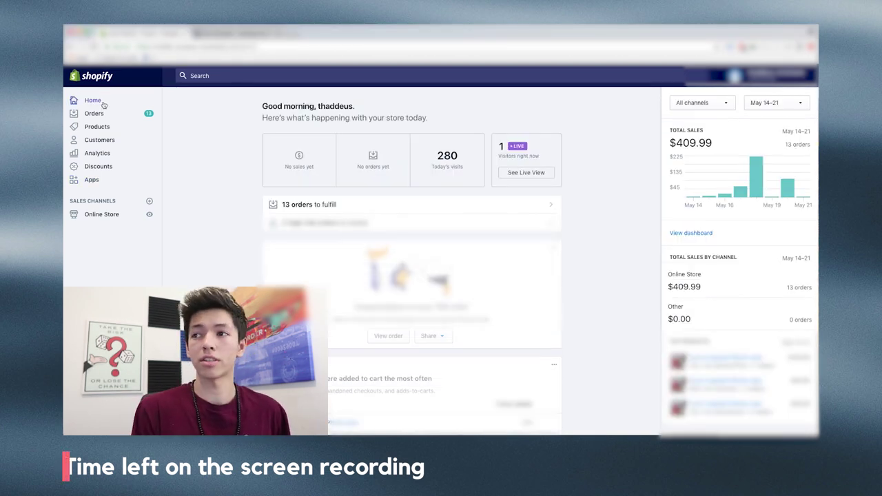
double_click(441, 155)
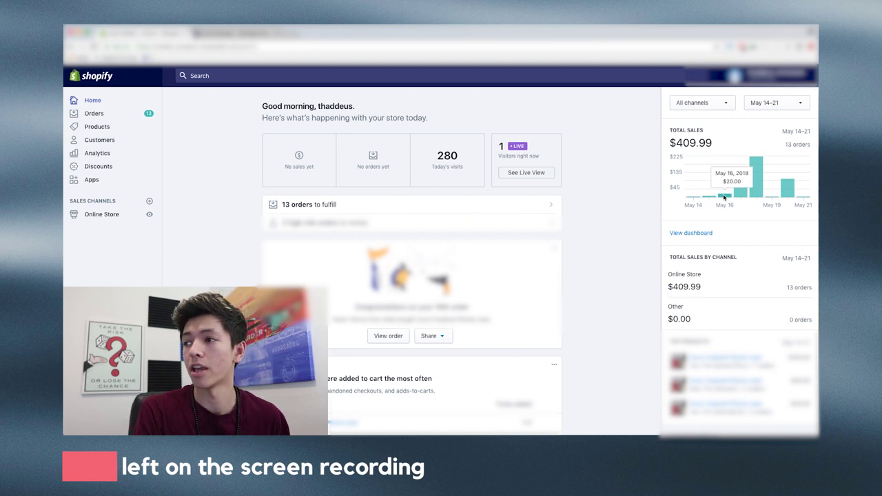
mouse_move(757, 193)
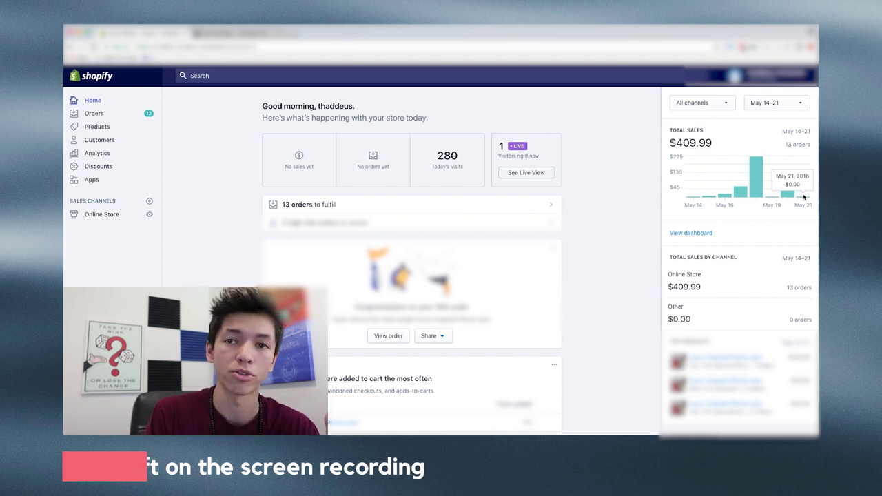
drag(437, 151, 456, 150)
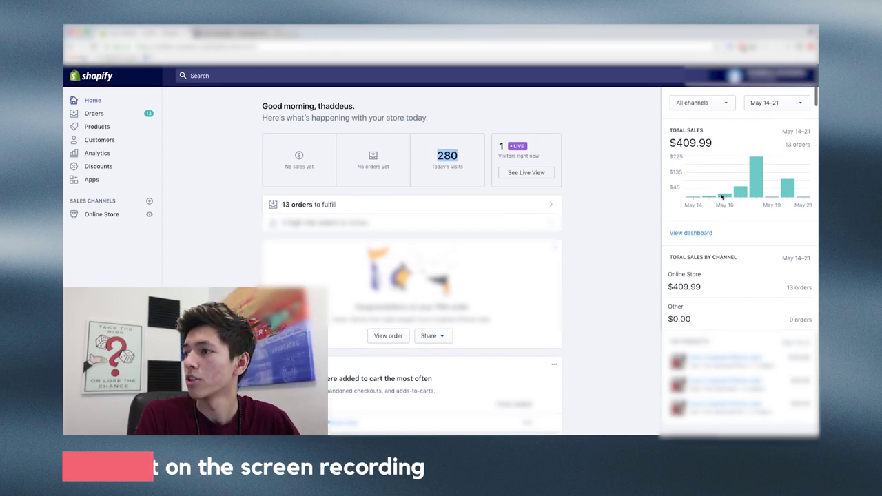
mouse_move(726, 197)
Set the dashboard's sales date range to May 15–16
click(777, 102)
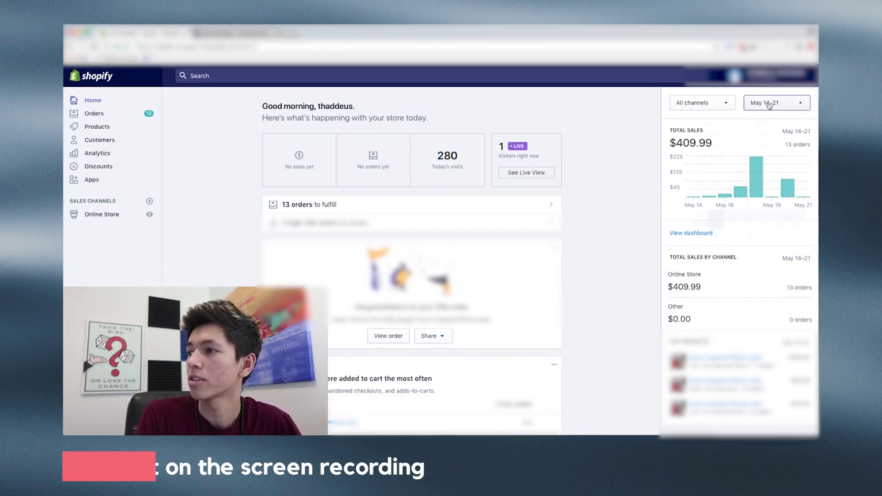
click(721, 237)
click(743, 237)
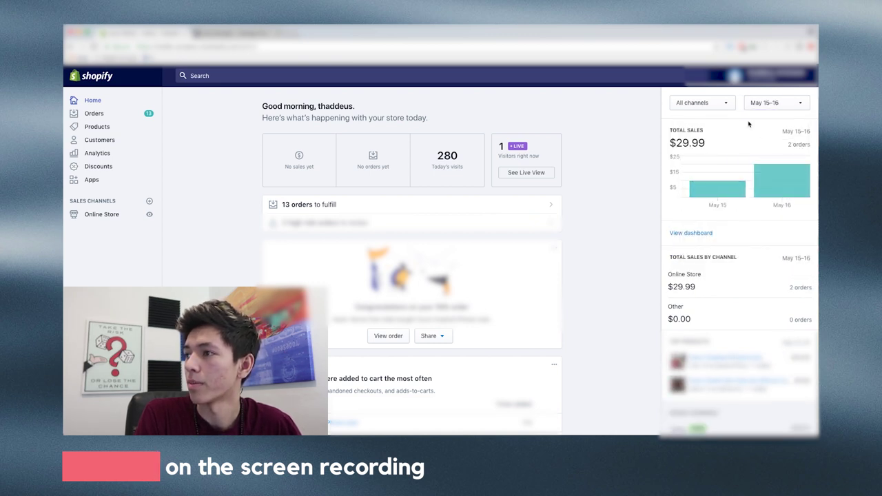
Set the dashboard's sales date range to May 15 only and inspect that day's hourly sales chart
click(764, 101)
click(721, 237)
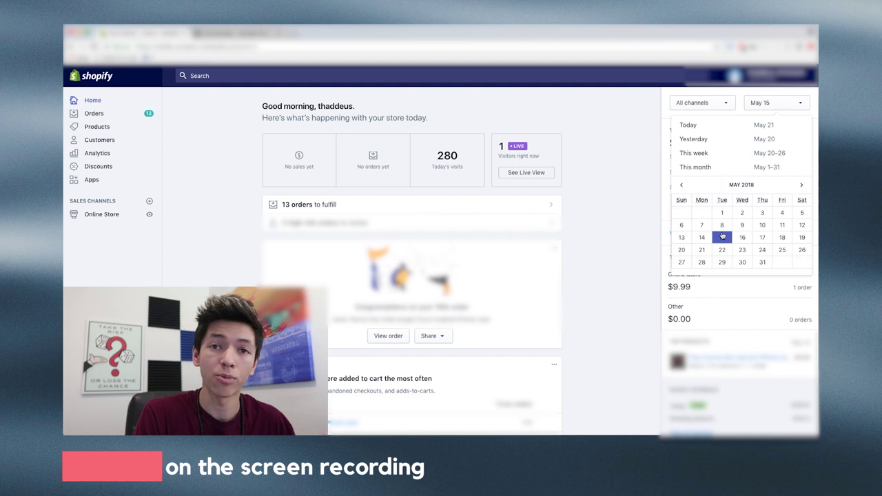
click(722, 237)
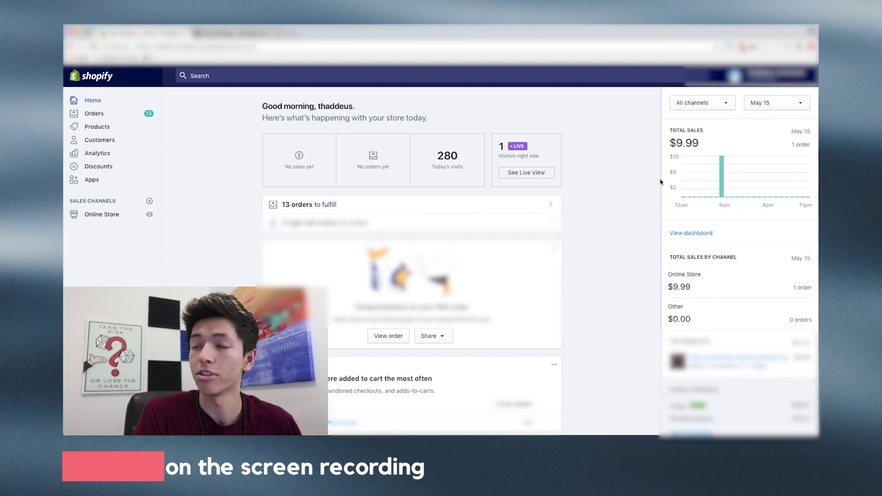
mouse_move(724, 185)
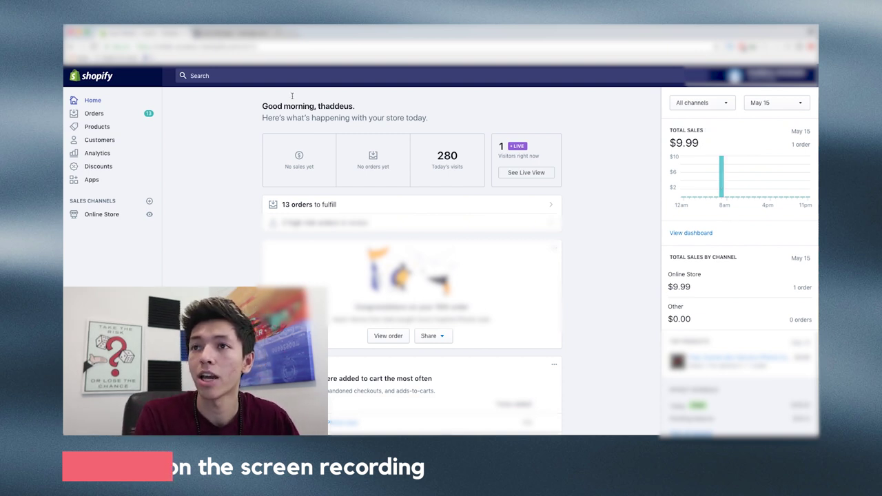
Switch to Facebook Ads Manager and review all performance, cost, budget and schedule columns of the ad sets
click(242, 32)
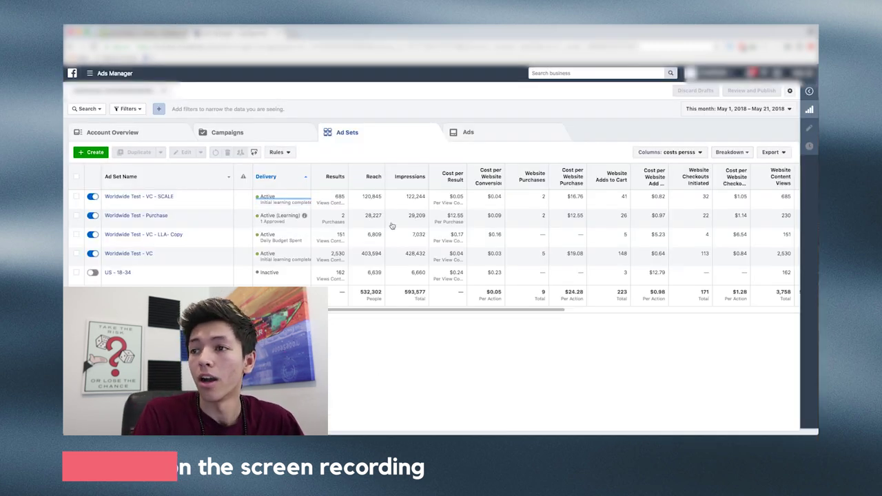
drag(469, 309, 670, 319)
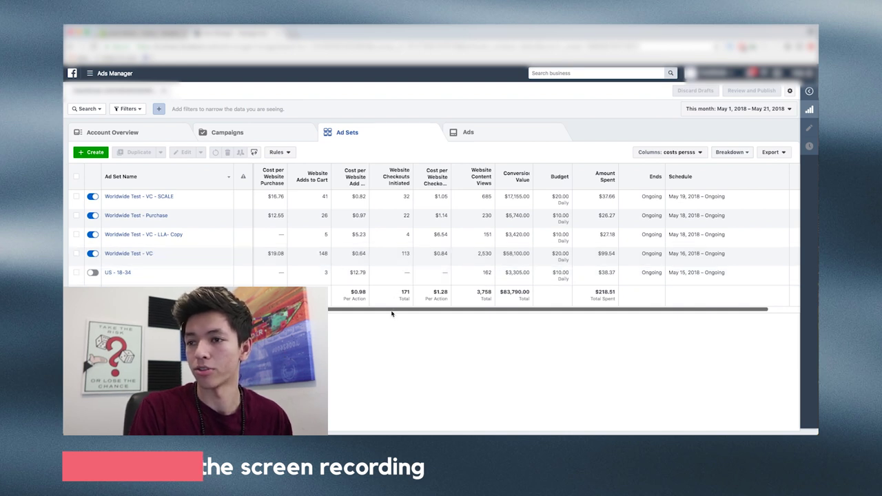
scroll(253, 293, left, 5)
scroll(253, 293, left, 2)
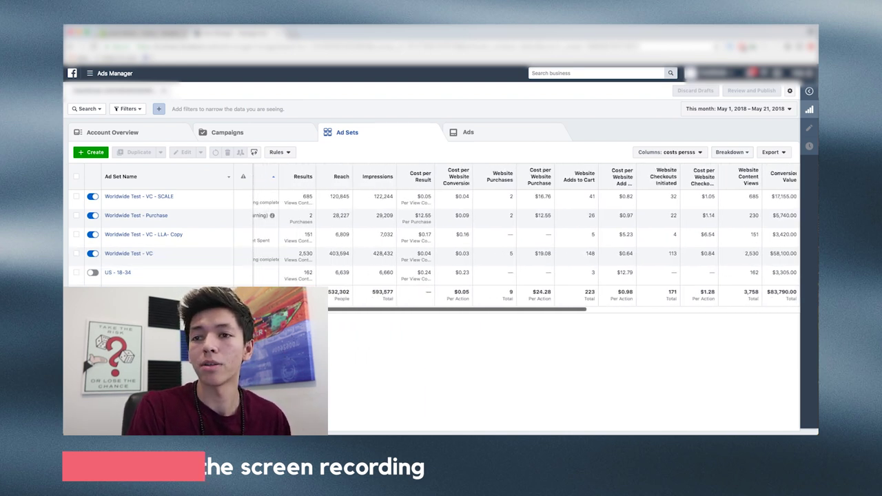
scroll(253, 293, left, 3)
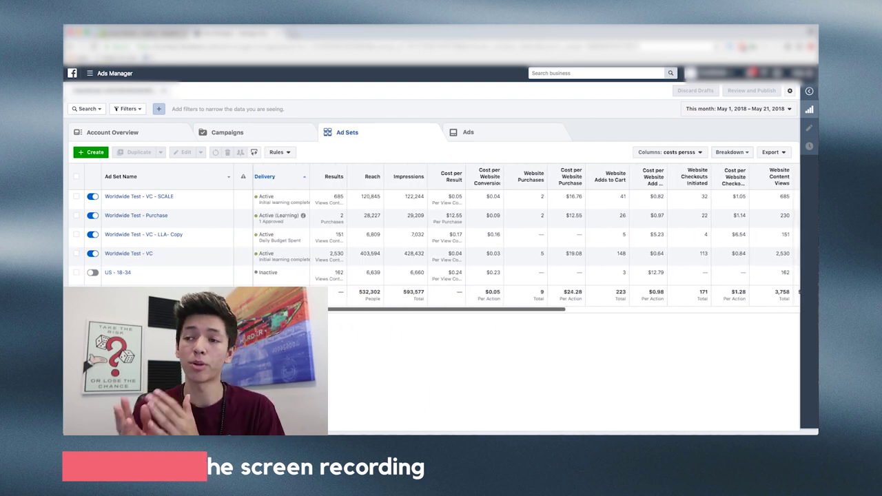
scroll(253, 293, left, 1)
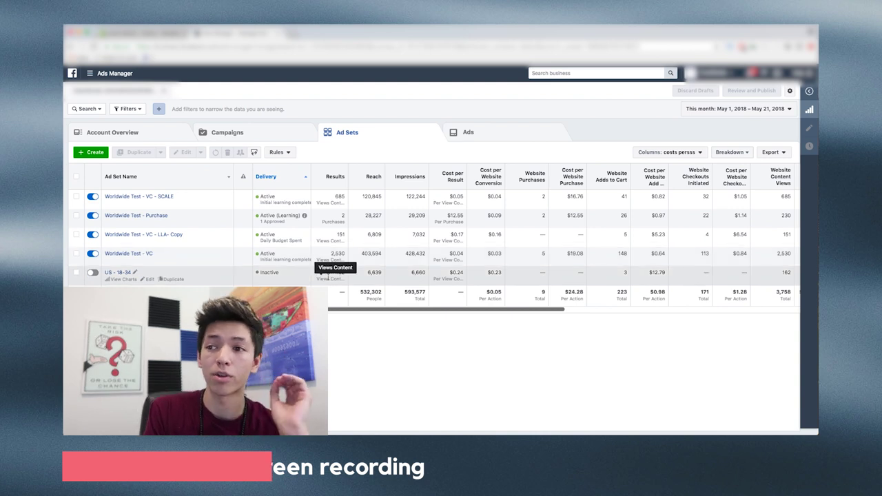
drag(367, 311, 353, 311)
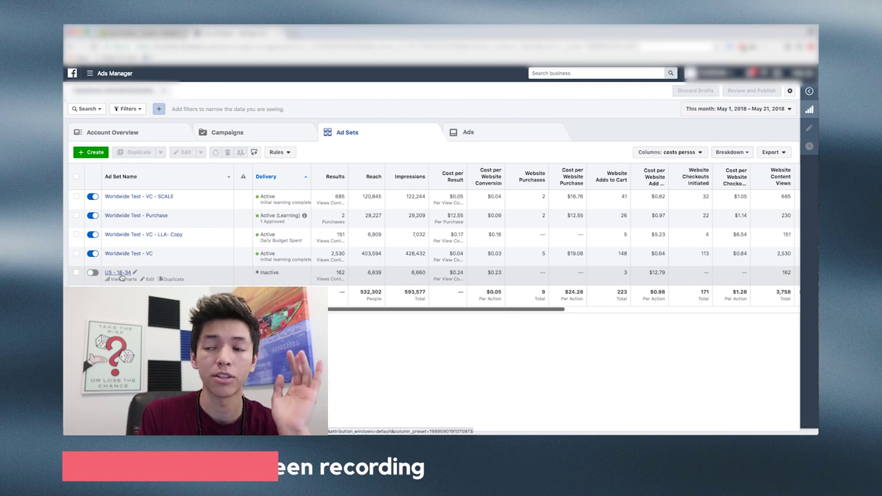
Select the US - 18-34 ad set and look through its cost and conversion metrics
click(457, 275)
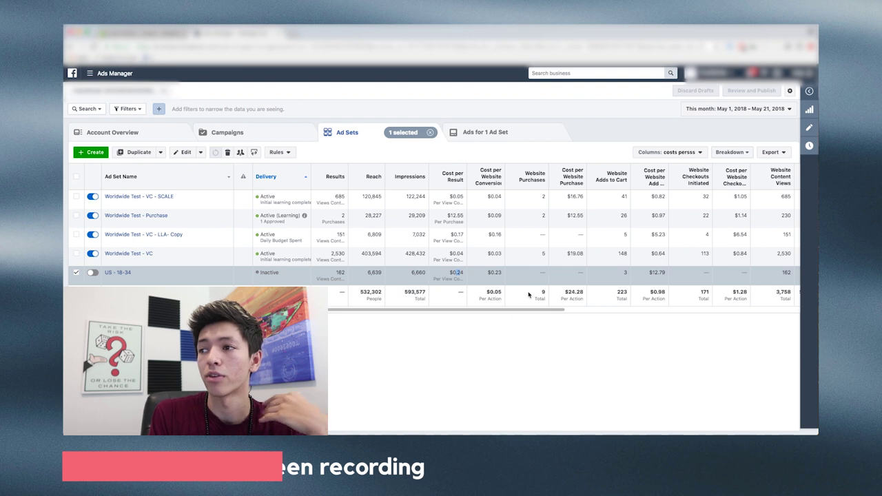
scroll(581, 311, right, 5)
scroll(629, 316, left, 5)
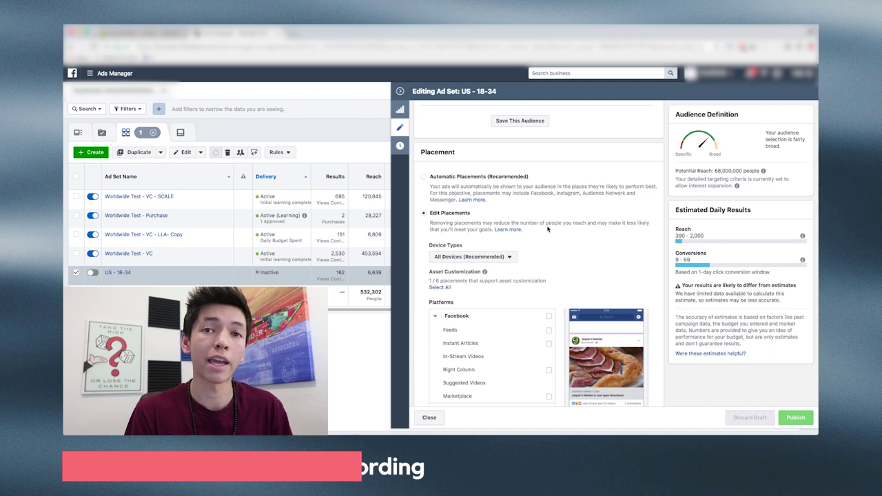
Examine the platform placements in the US - 18-34 ad set's settings and close the editor without changes
scroll(558, 301, down, 1)
scroll(558, 301, down, 2)
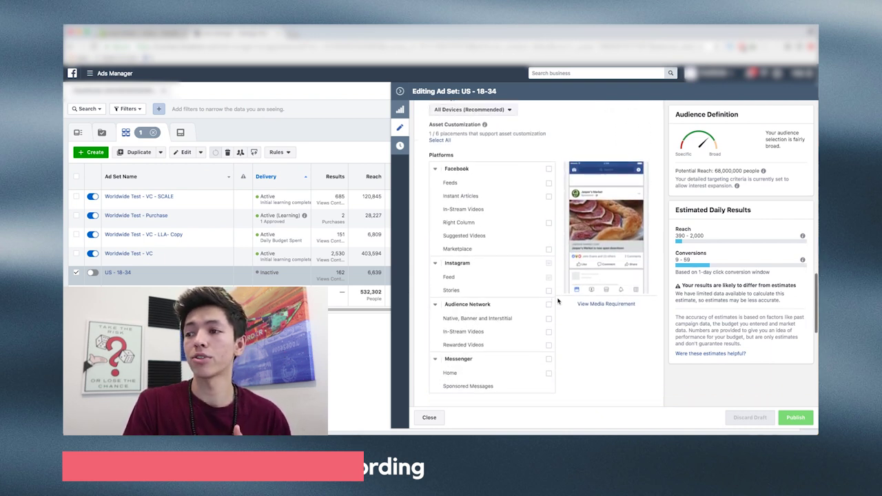
mouse_move(550, 264)
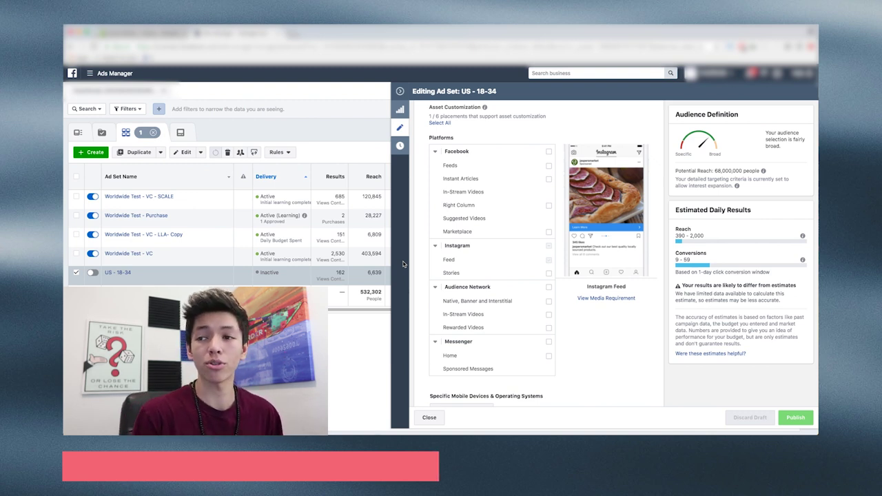
click(429, 418)
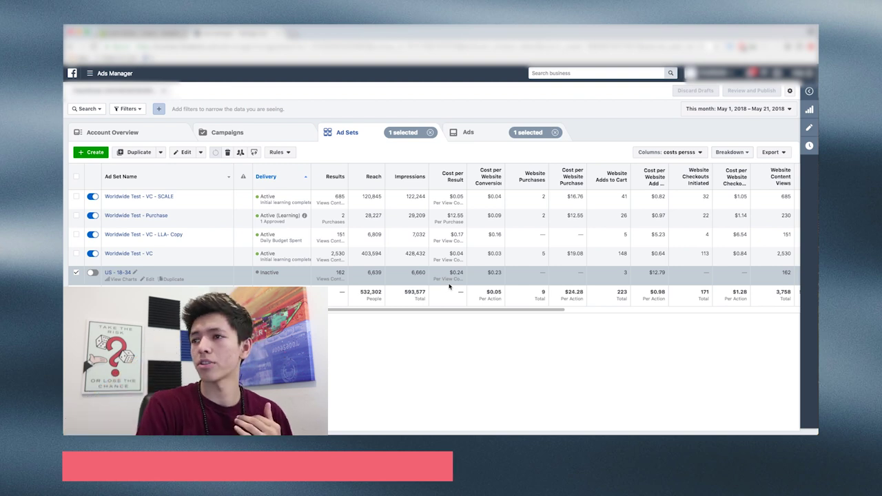
View the individual ads inside the US - 18-34 ad set and return to the ad sets list
click(475, 134)
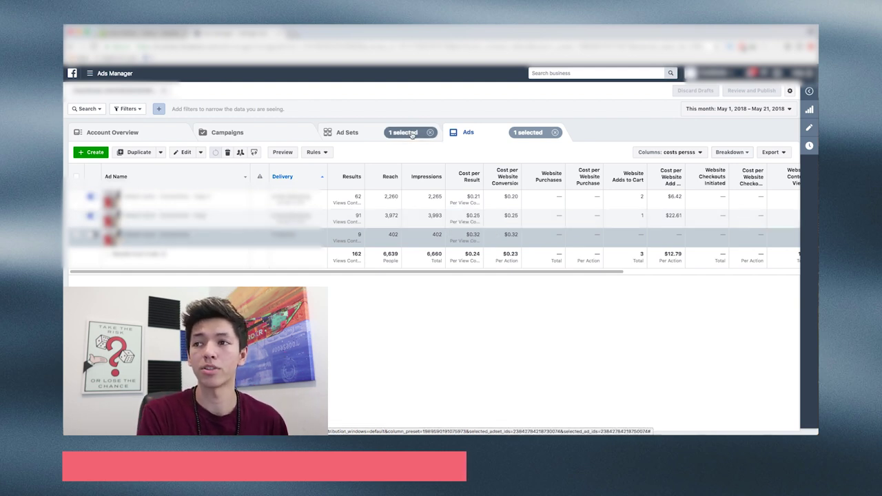
click(347, 132)
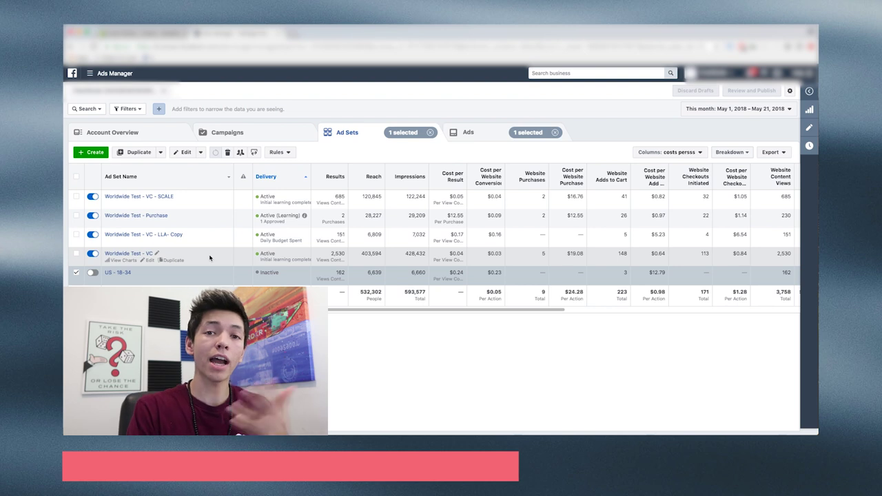
mouse_move(294, 269)
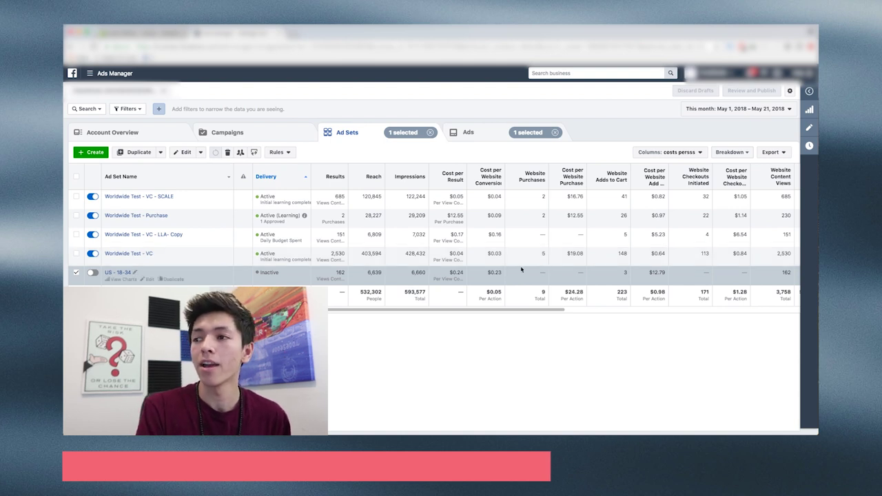
Check the ad sets' budget, amount spent and schedule, and select Worldwide Test - Purchase to examine its cost per result
drag(455, 314, 601, 315)
scroll(641, 307, right, 3)
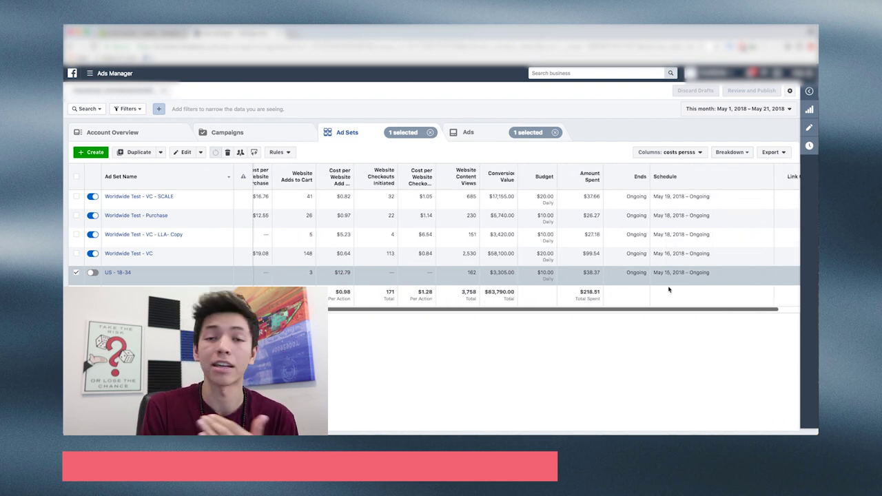
scroll(482, 283, left, 10)
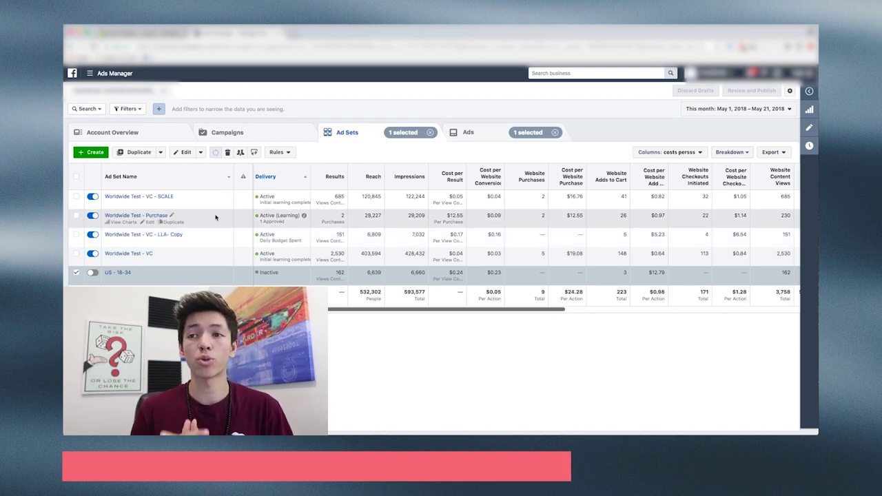
click(457, 216)
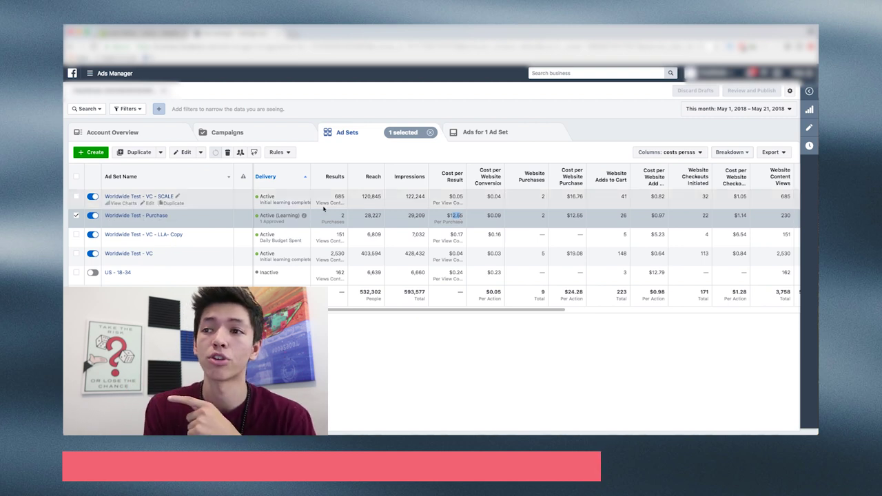
mouse_move(303, 218)
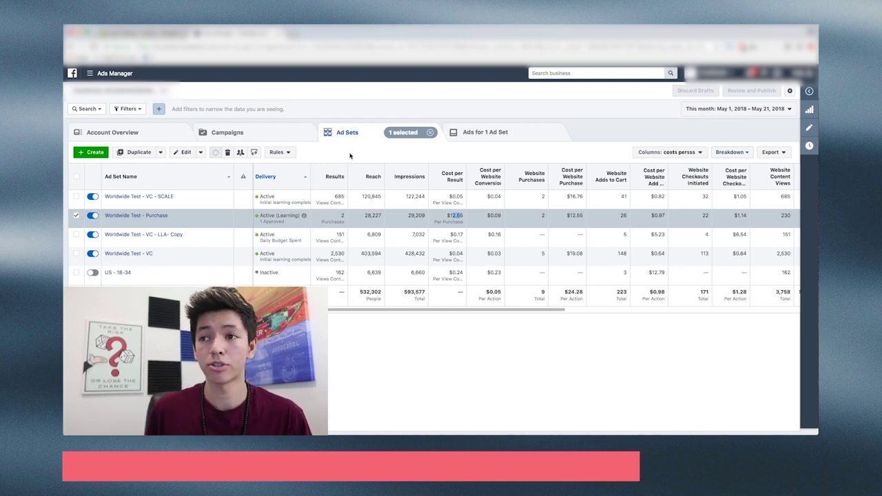
Switch to the Shopify dashboard to check the live visitors, and return to Facebook Ads Manager
click(145, 31)
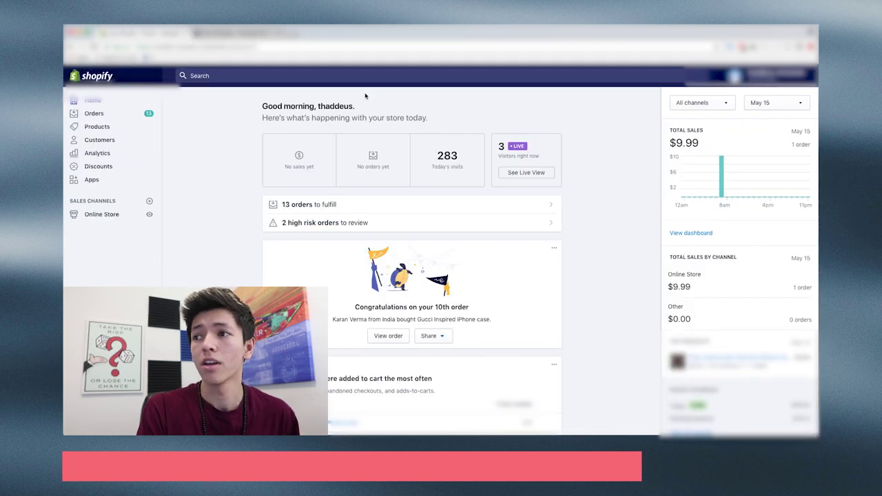
drag(497, 147, 508, 144)
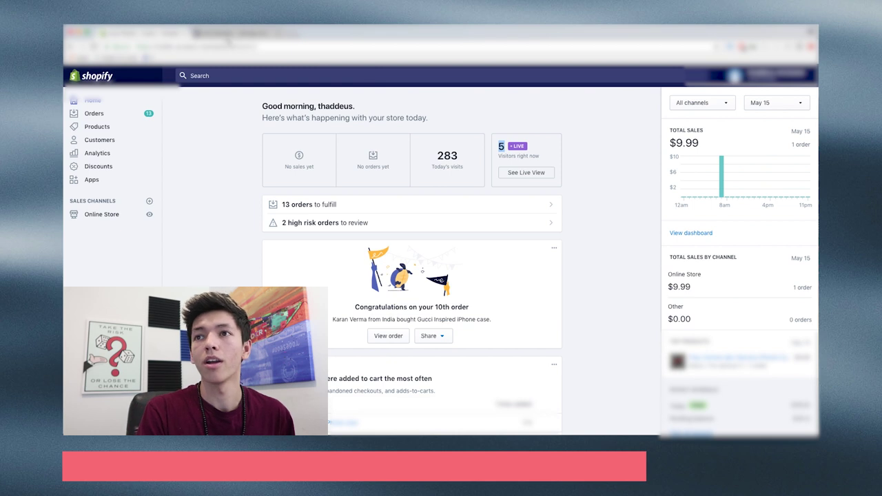
click(226, 32)
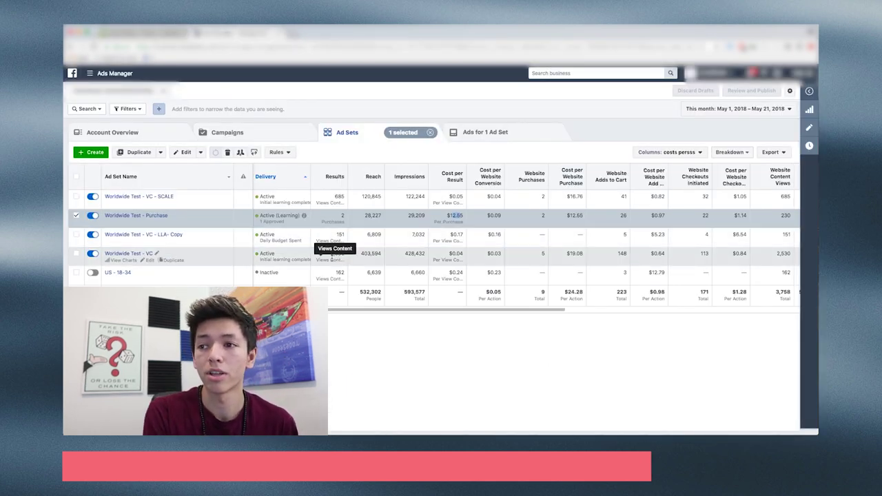
Compare the results of the worldwide ad sets and examine the conversion breakdown of Worldwide Test - Purchase
mouse_move(338, 255)
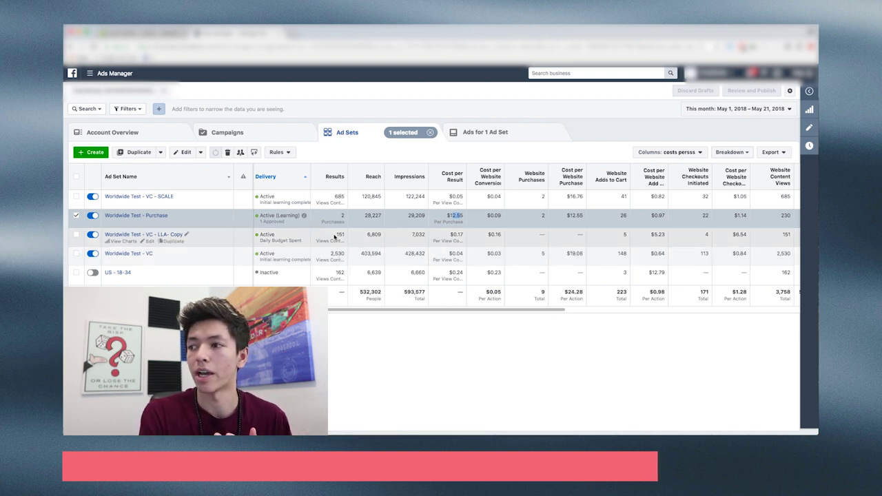
mouse_move(422, 310)
mouse_down()
mouse_move(595, 327)
mouse_move(431, 311)
mouse_up()
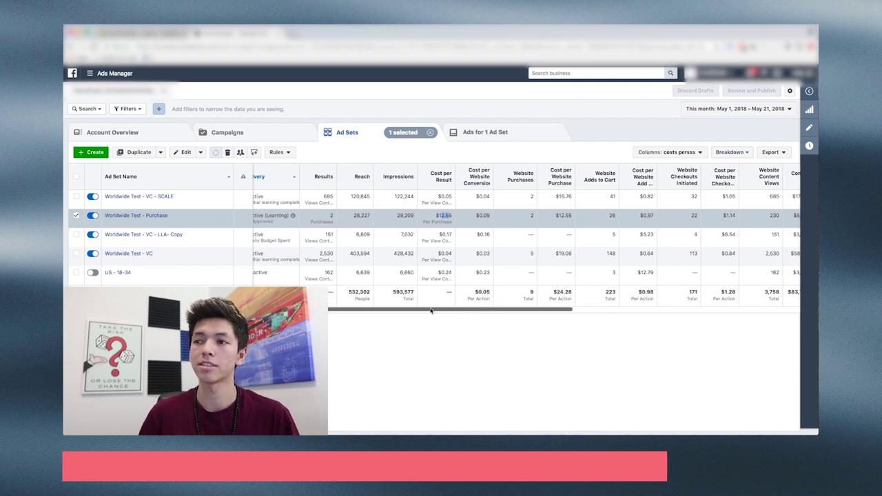
drag(431, 311, 410, 311)
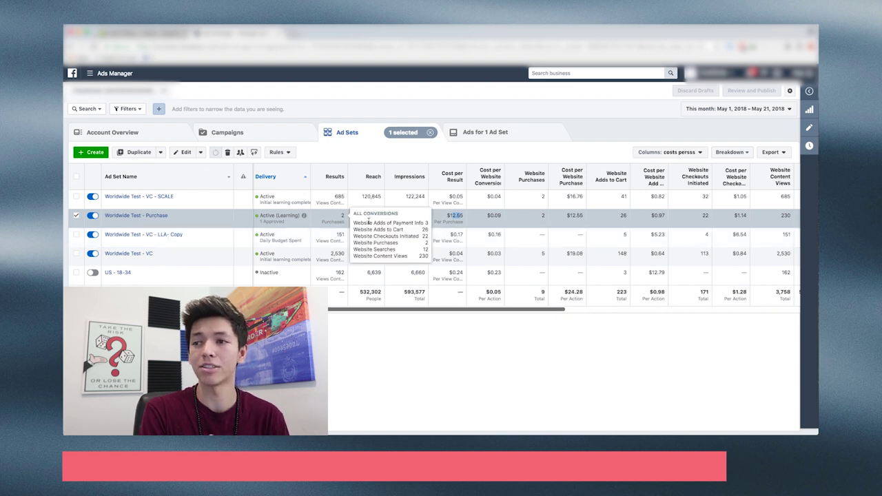
mouse_move(484, 311)
mouse_down()
mouse_move(681, 302)
mouse_move(473, 307)
mouse_up()
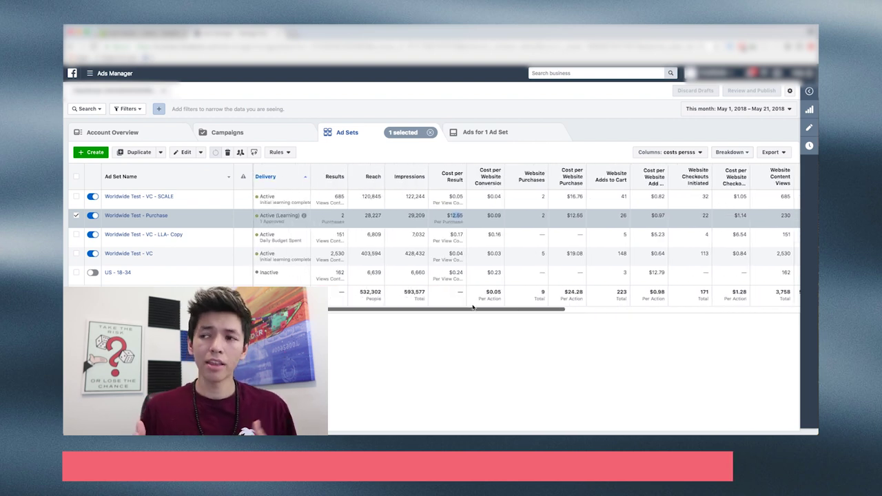